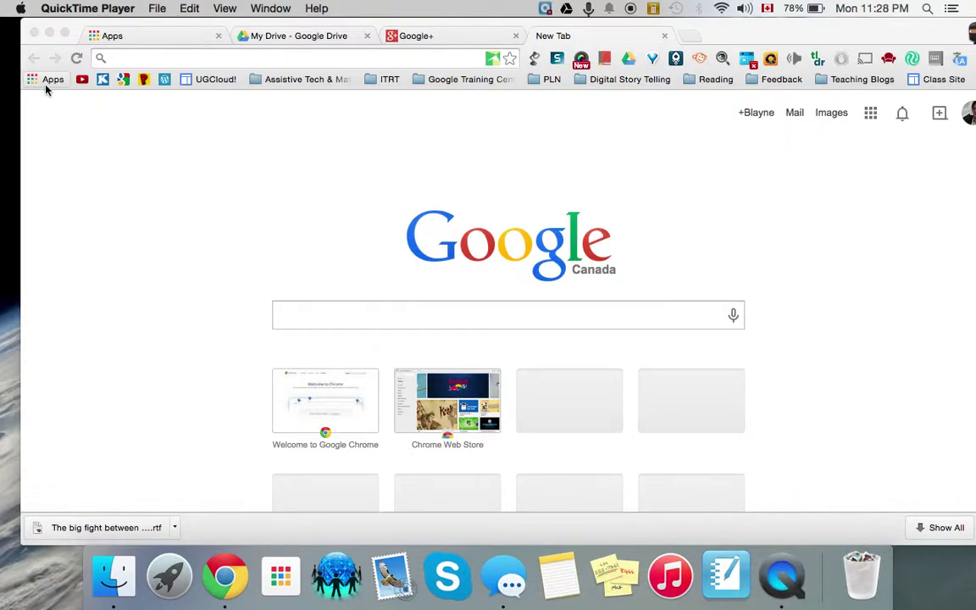
Launch the Voice Recorder app from the third page of the Chrome Apps grid.
{"action": "left_click", "coordinate": [47, 82]}
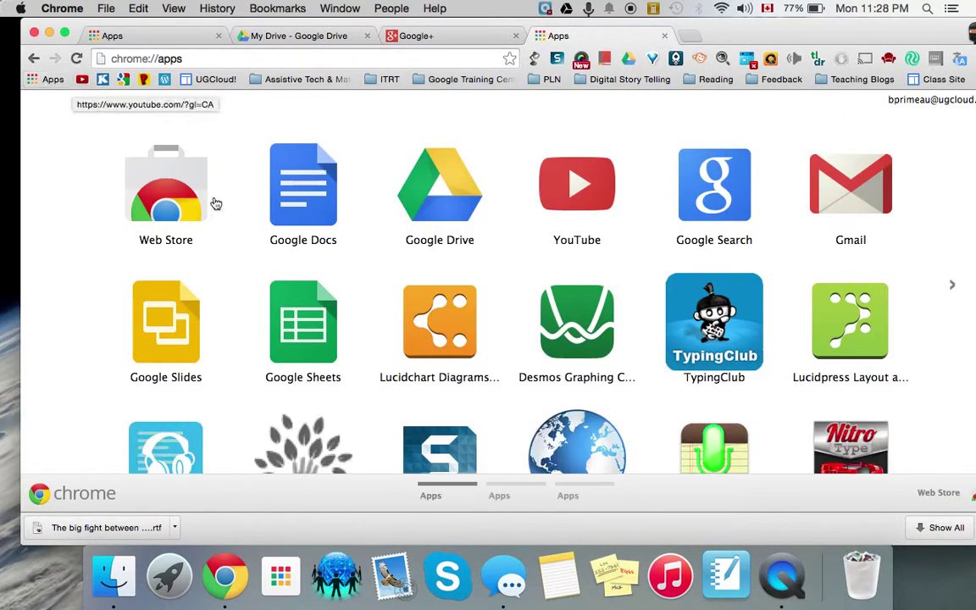
{"action": "scroll", "coordinate": [373, 339], "scroll_direction": "down", "scroll_amount": 2}
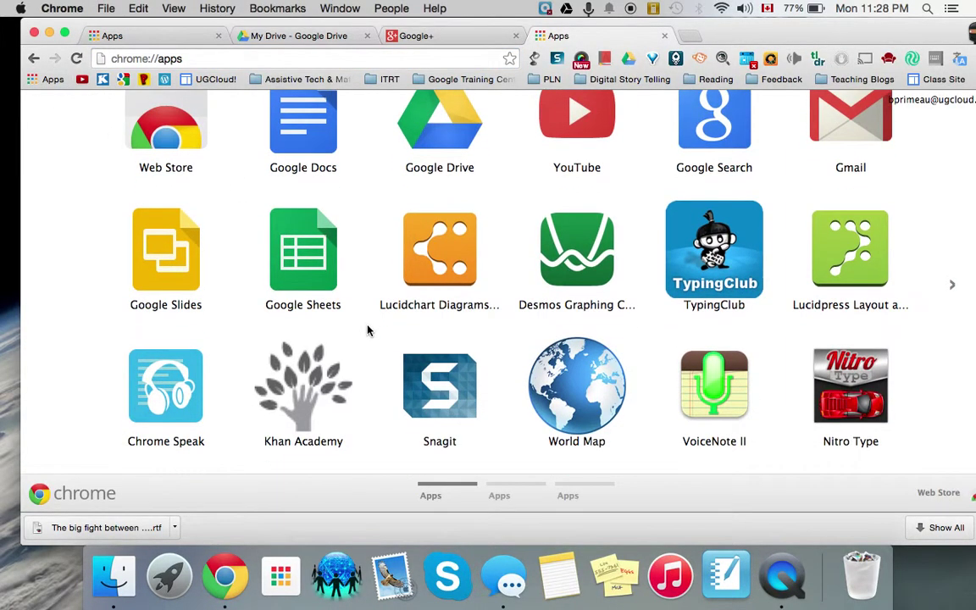
{"action": "left_click", "coordinate": [516, 494]}
{"action": "left_click", "coordinate": [570, 493]}
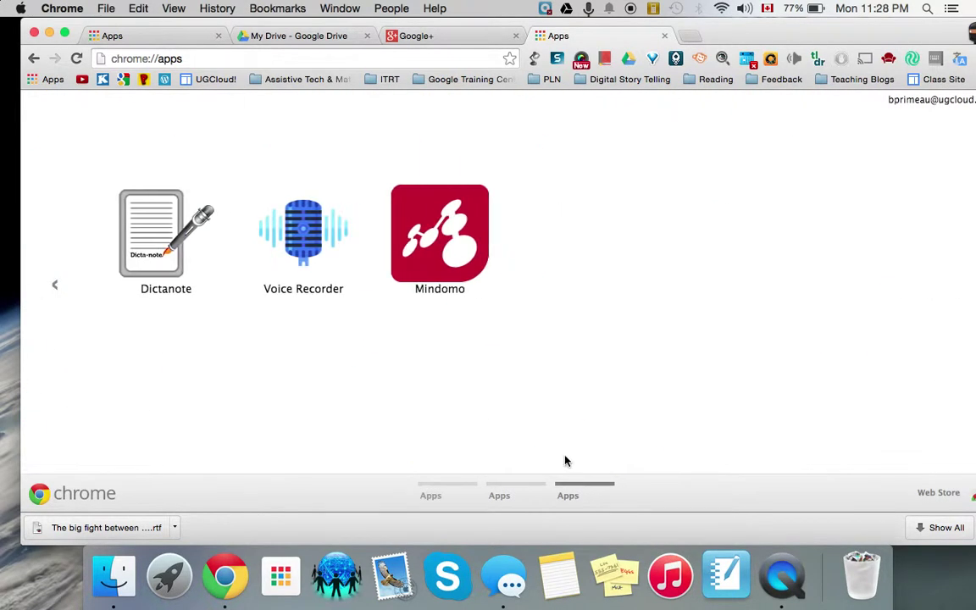
{"action": "left_click", "coordinate": [299, 240]}
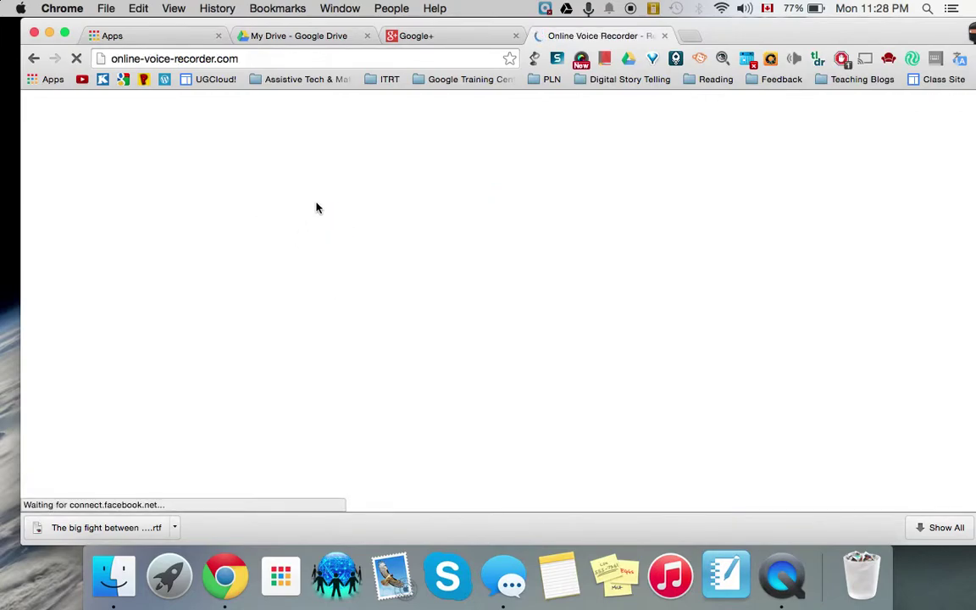
Put the recorder window in full screen and switch to another Chrome user profile.
{"action": "left_click", "coordinate": [65, 33]}
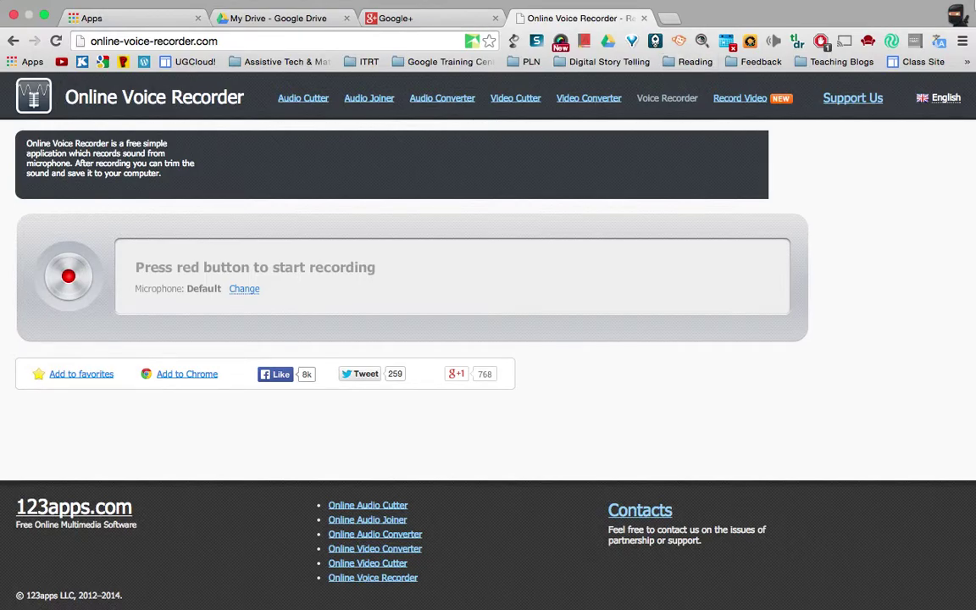
{"action": "left_click", "coordinate": [955, 36]}
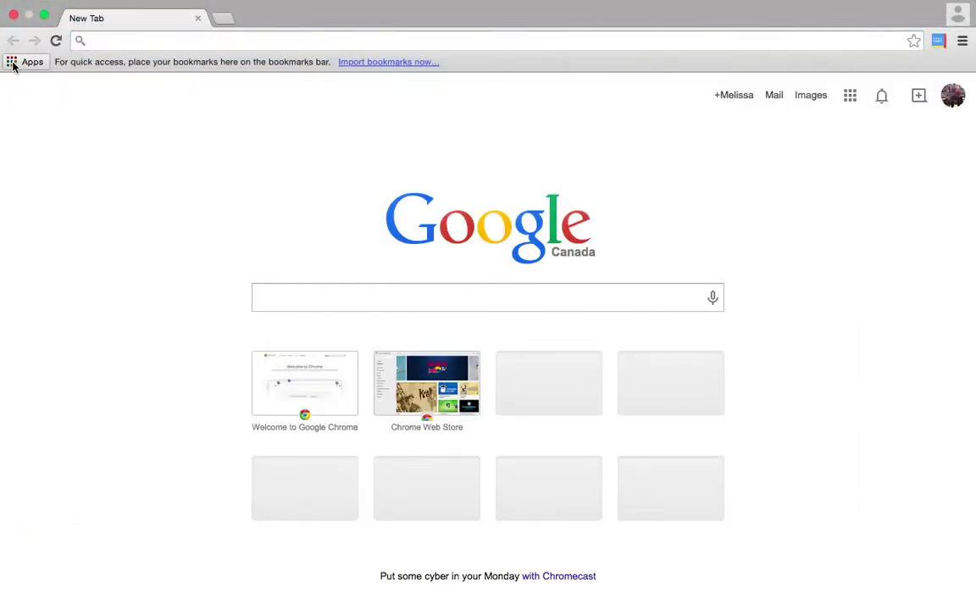
Search the Chrome Web Store for 'voice recorder'.
{"action": "left_click", "coordinate": [13, 64]}
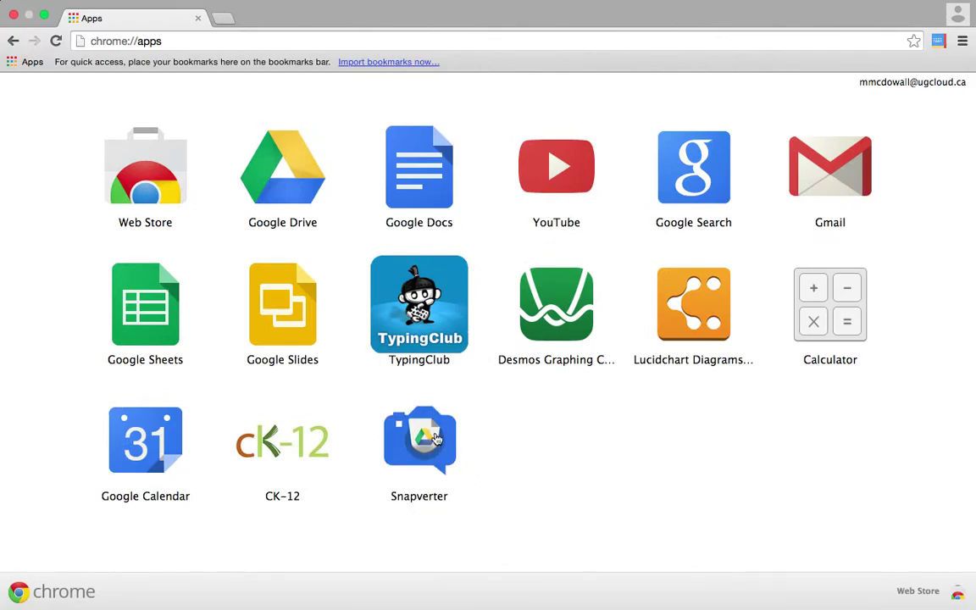
{"action": "left_click", "coordinate": [168, 174]}
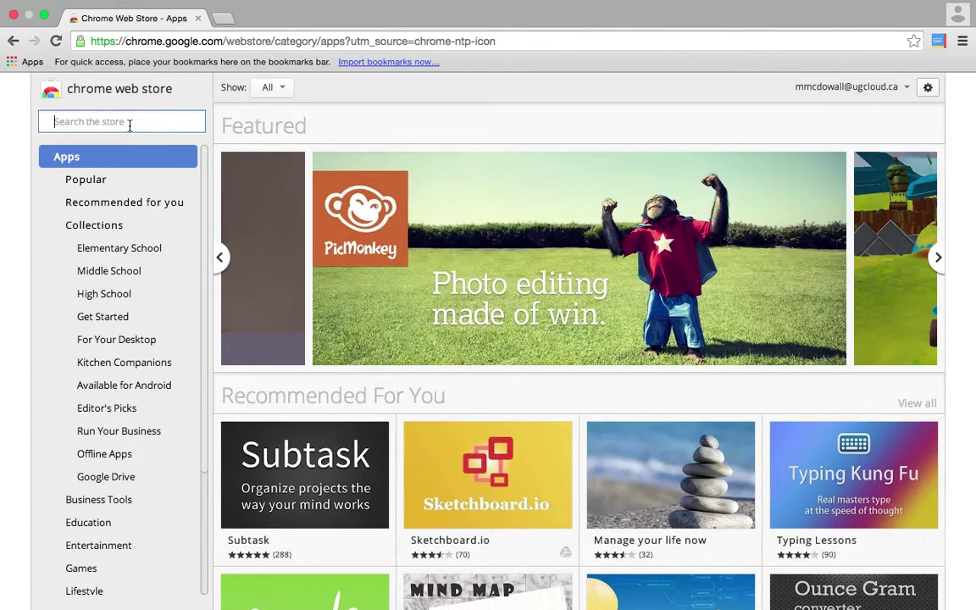
{"action": "type", "text": "voi"}
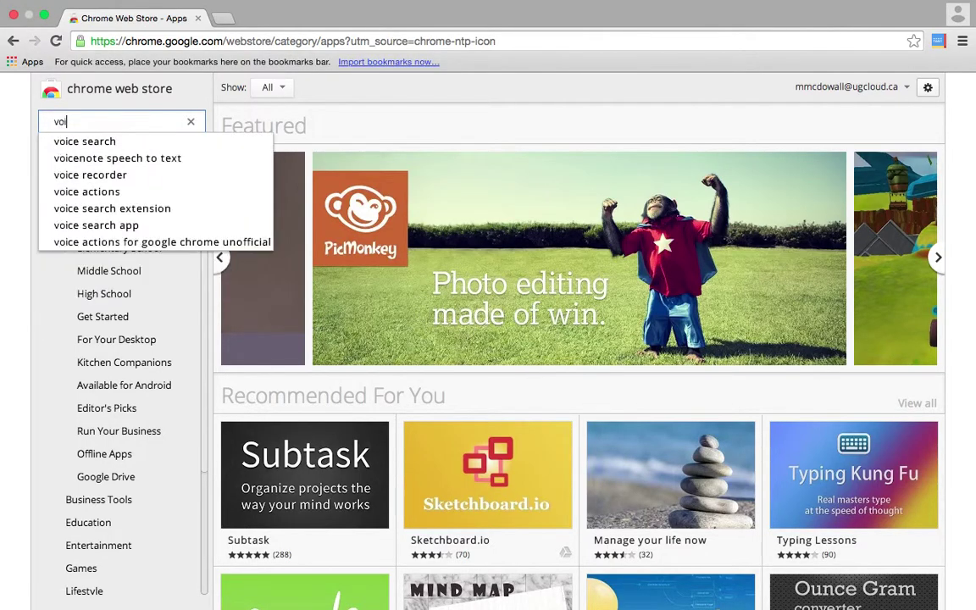
{"action": "type", "text": "ce recorder"}
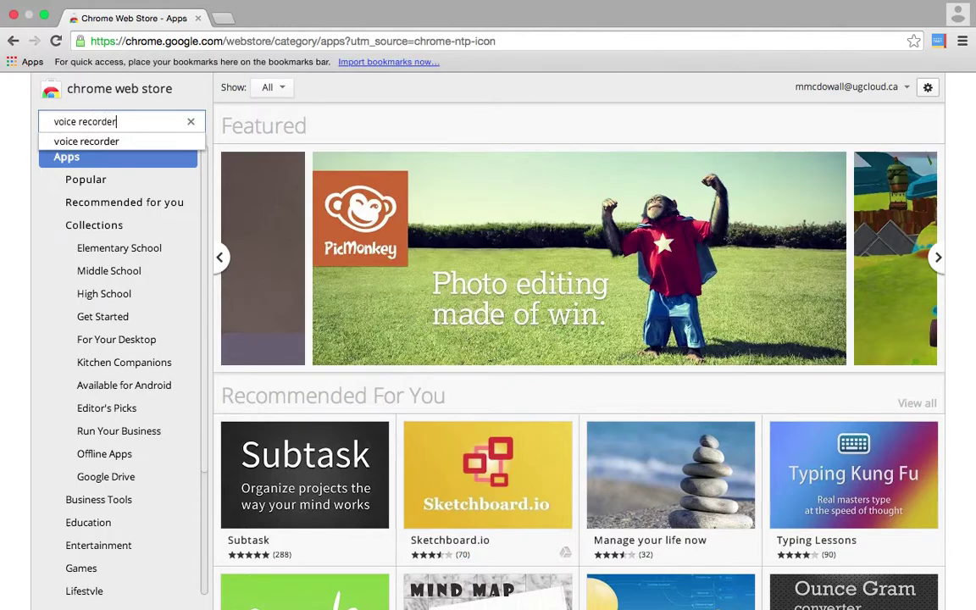
{"action": "key", "text": "Return"}
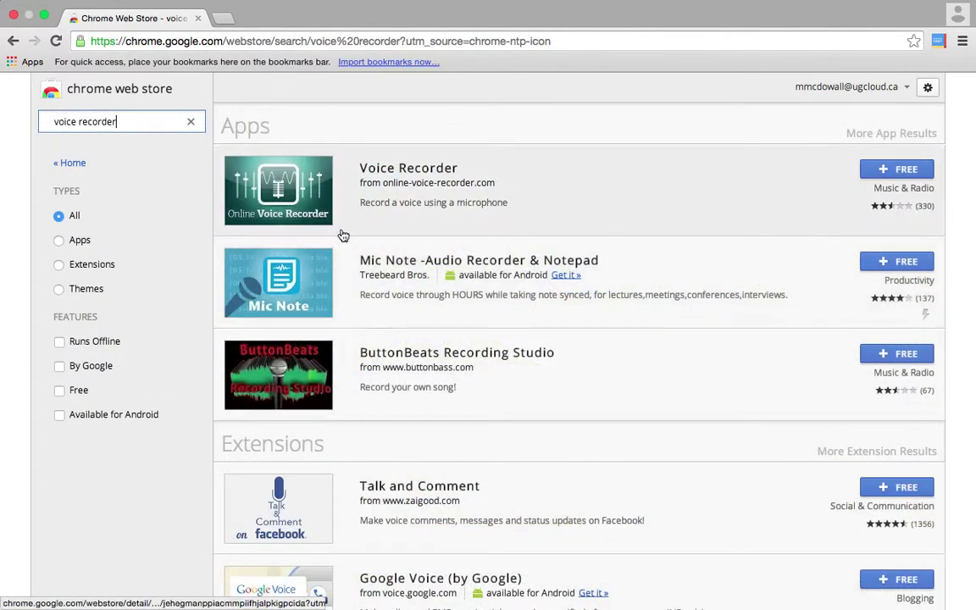
Add the free Voice Recorder app to Chrome and launch it.
{"action": "left_click", "coordinate": [880, 171]}
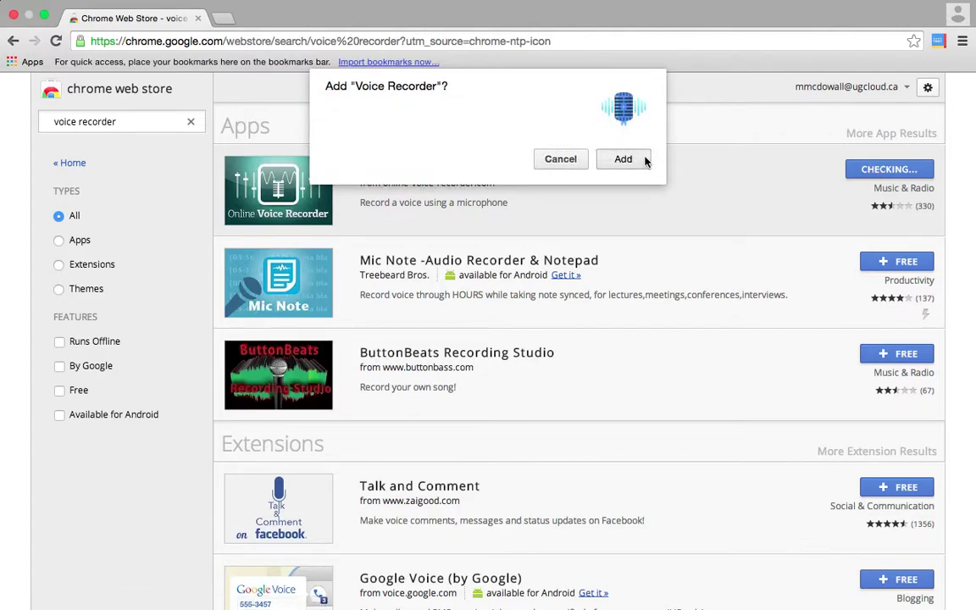
{"action": "left_click", "coordinate": [623, 160]}
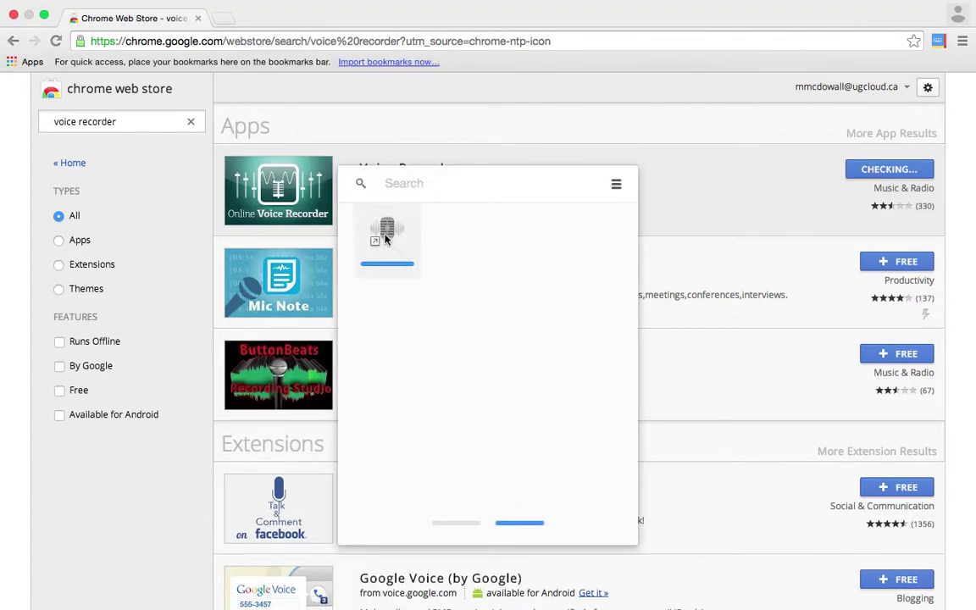
{"action": "left_click", "coordinate": [387, 233]}
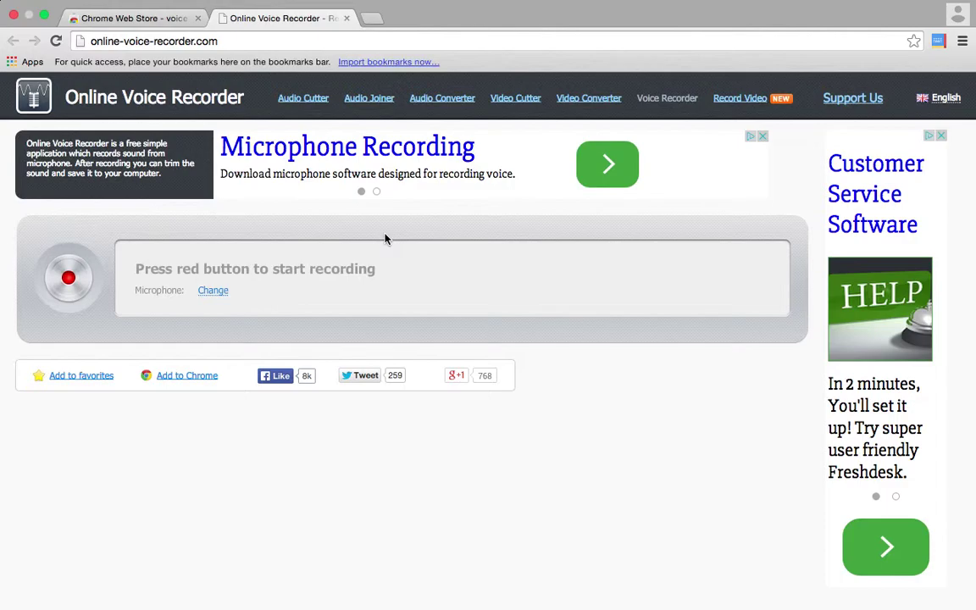
Allow microphone access in both Flash and Chrome, and start recording.
{"action": "left_click", "coordinate": [71, 283]}
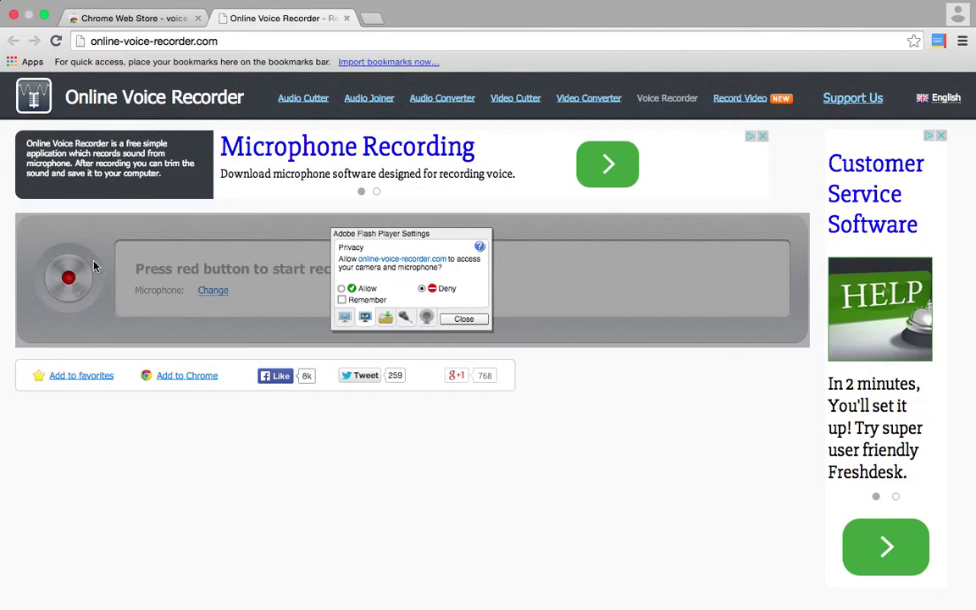
{"action": "left_click", "coordinate": [341, 288]}
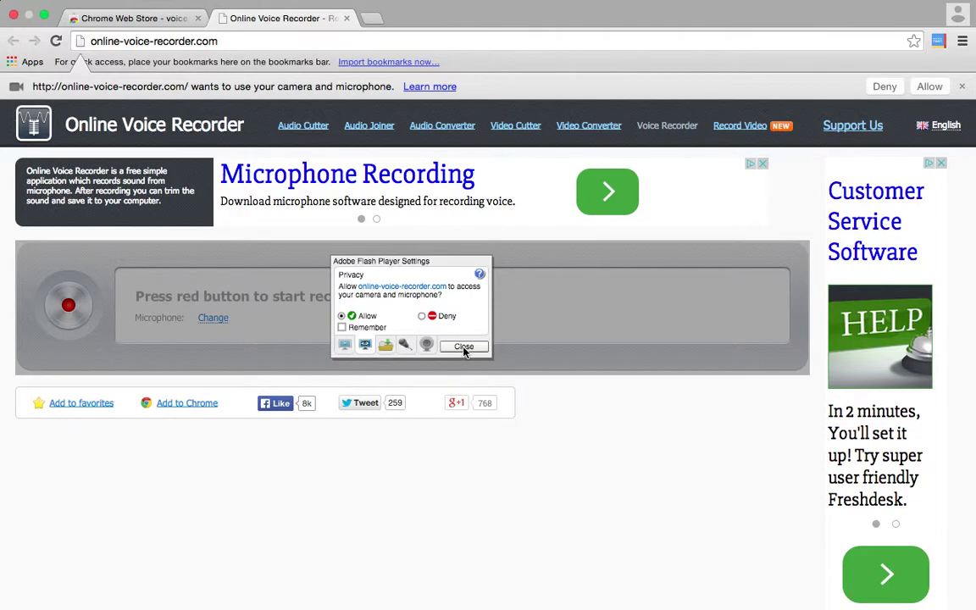
{"action": "left_click", "coordinate": [464, 347]}
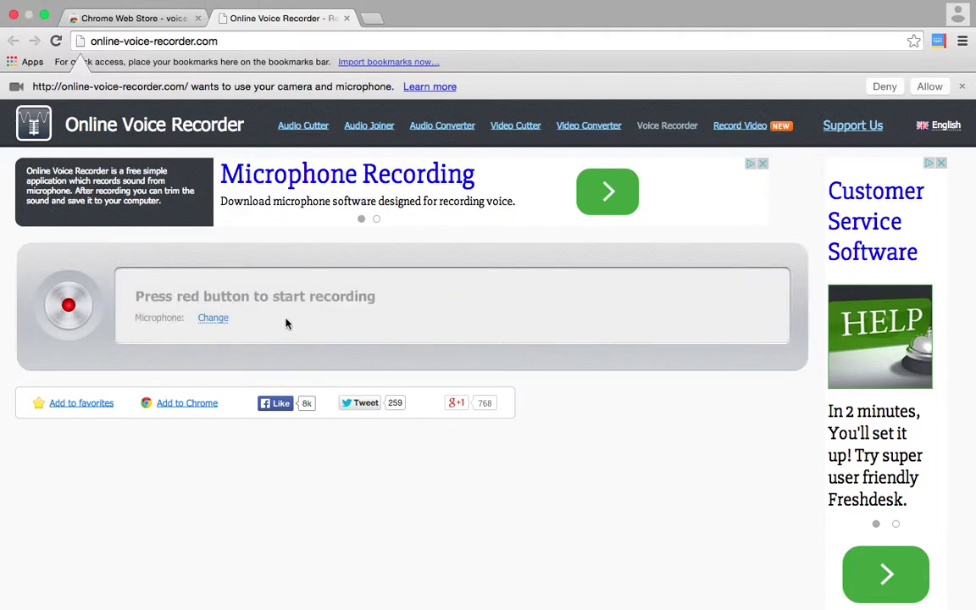
{"action": "left_click", "coordinate": [70, 312]}
{"action": "left_click", "coordinate": [931, 87]}
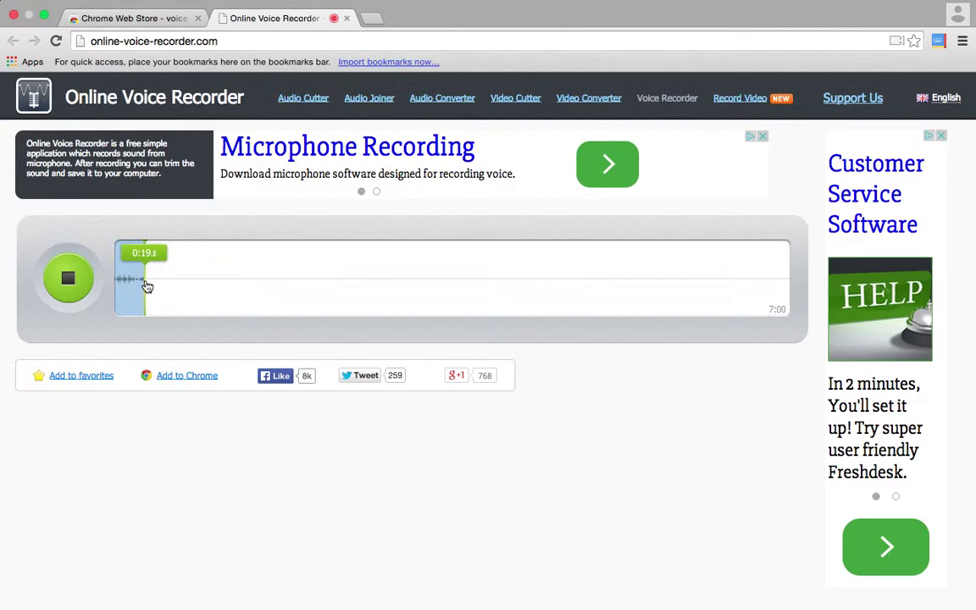
Stop the 19-second recording and begin saving it as rec_19s.
{"action": "left_click", "coordinate": [71, 278]}
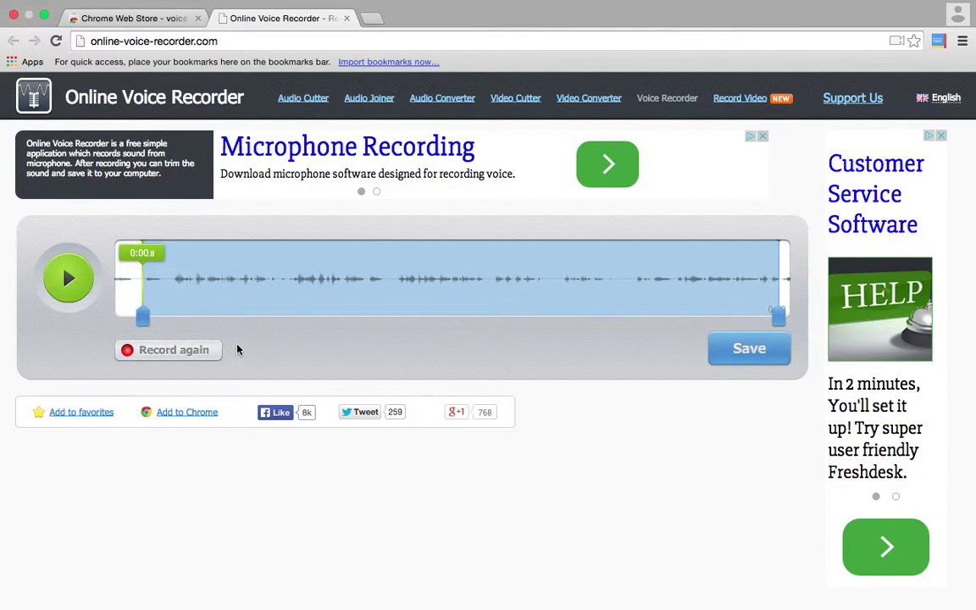
{"action": "left_click", "coordinate": [750, 351]}
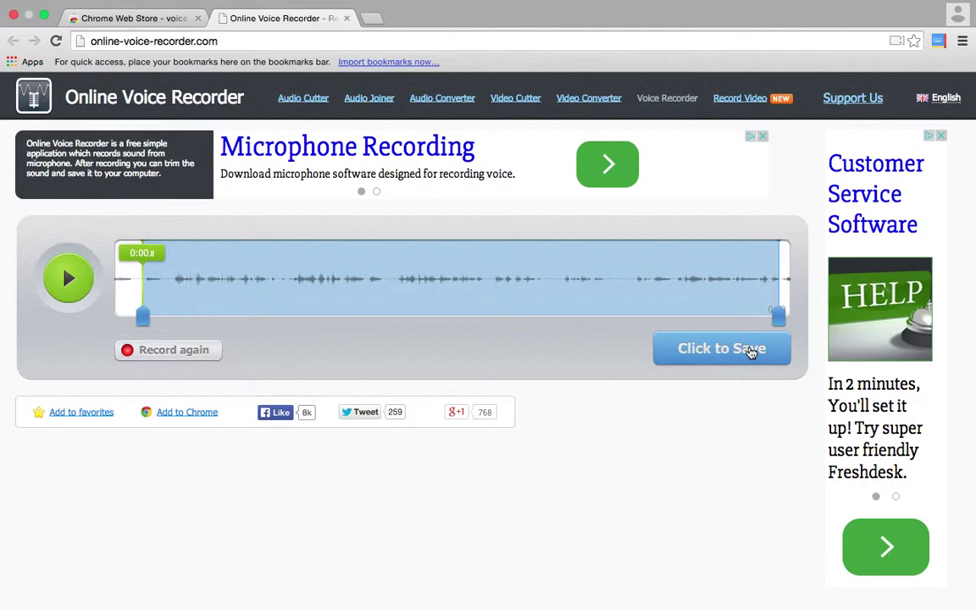
{"action": "left_click", "coordinate": [750, 350]}
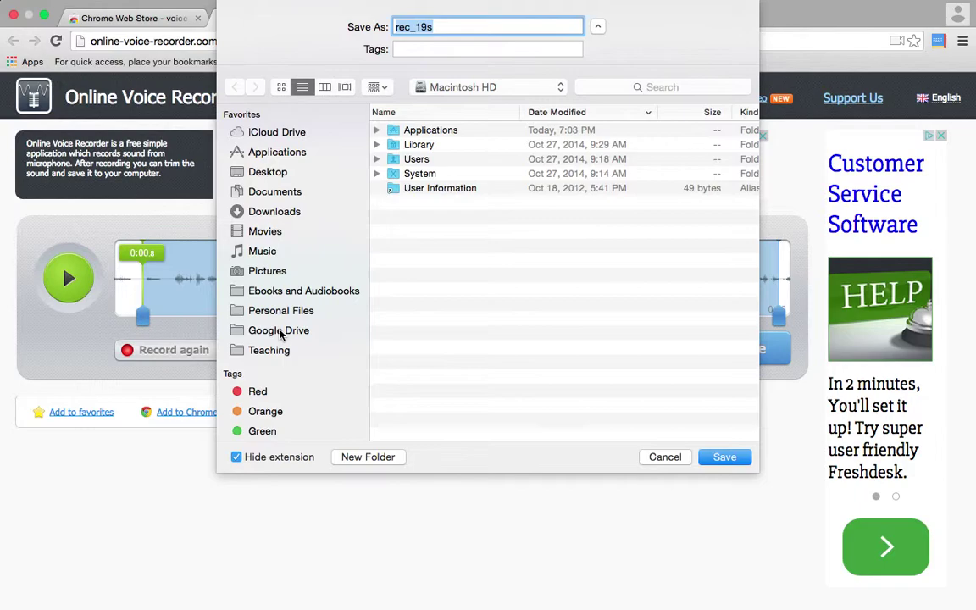
Save the recording to the Desktop as 'Chapter 1 - Story'.
{"action": "left_click", "coordinate": [267, 172]}
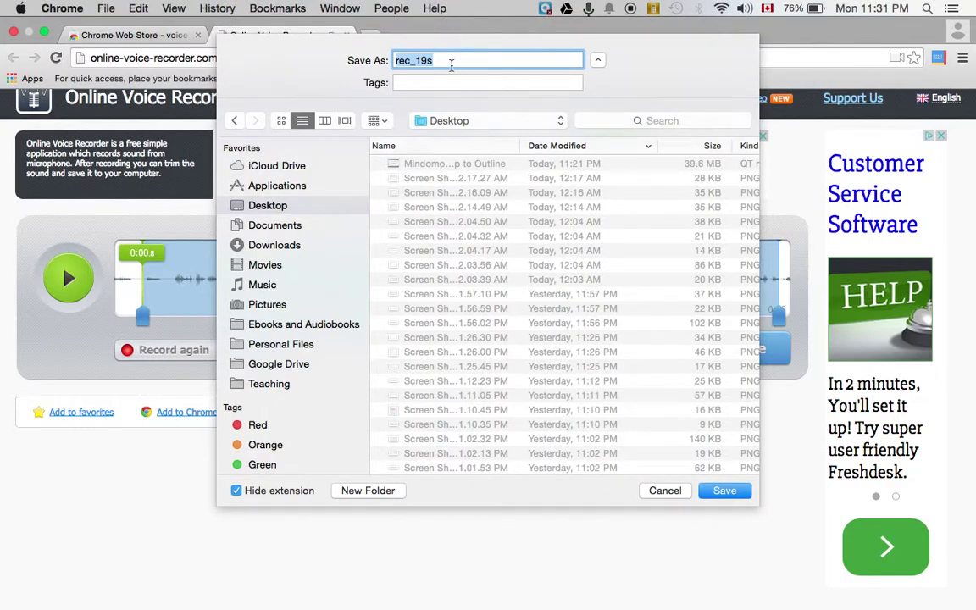
{"action": "left_click_drag", "start_coordinate": [444, 26], "coordinate": [360, 25]}
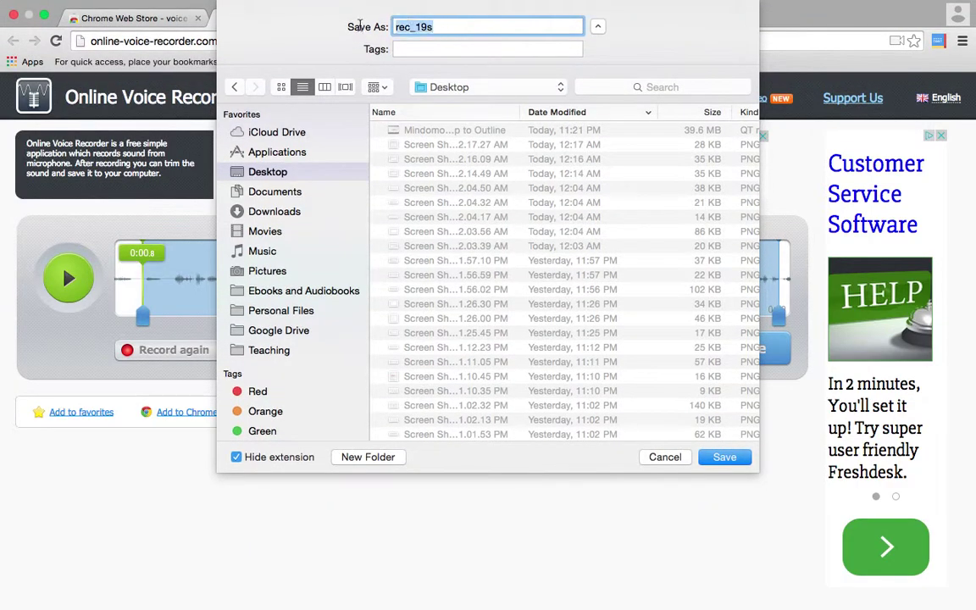
{"action": "key", "text": "BackSpace"}
{"action": "type", "text": "Chapter 1 - Story"}
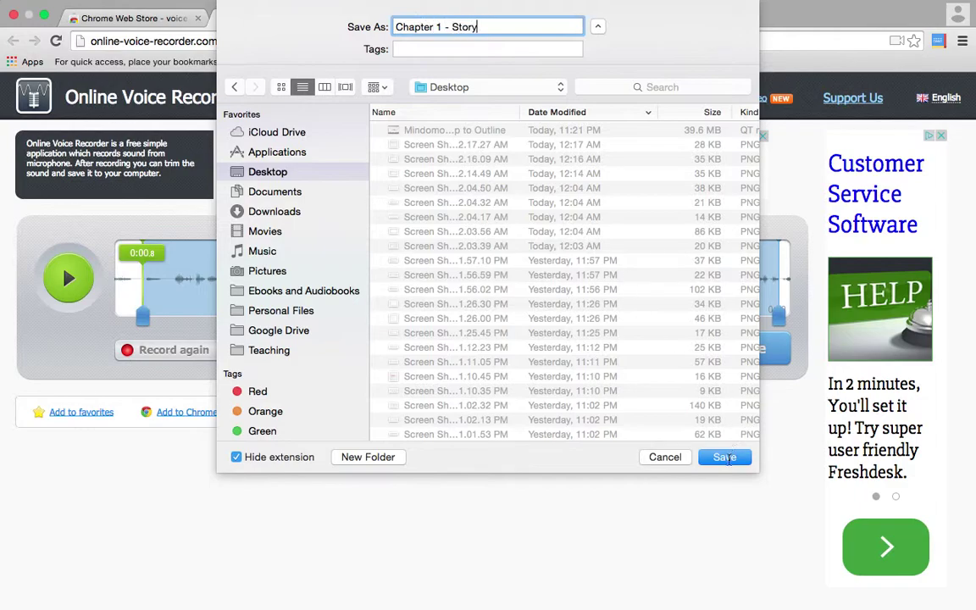
{"action": "left_click", "coordinate": [726, 458]}
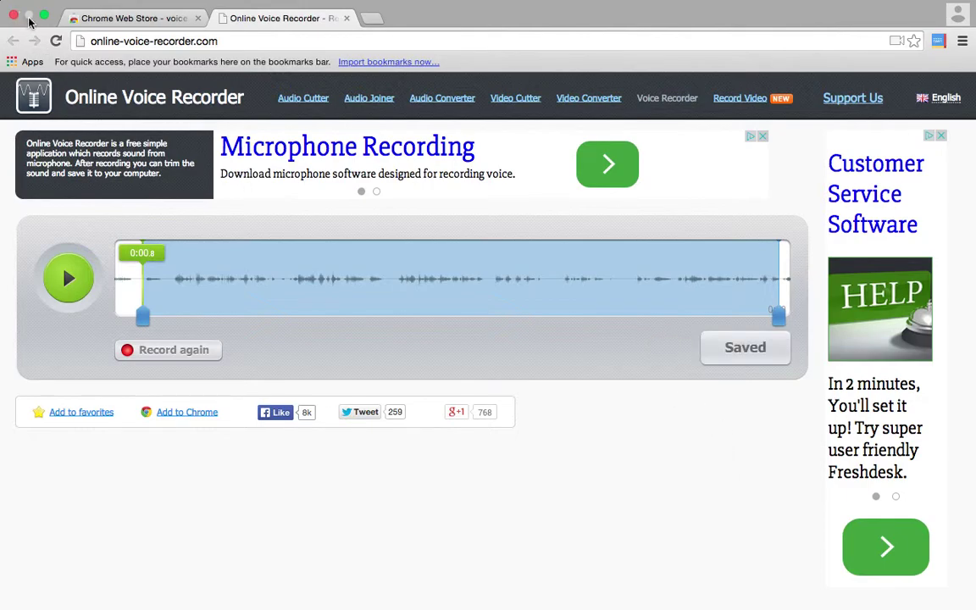
Switch to the other profile's Google Drive window showing My Drive.
{"action": "left_click", "coordinate": [957, 32]}
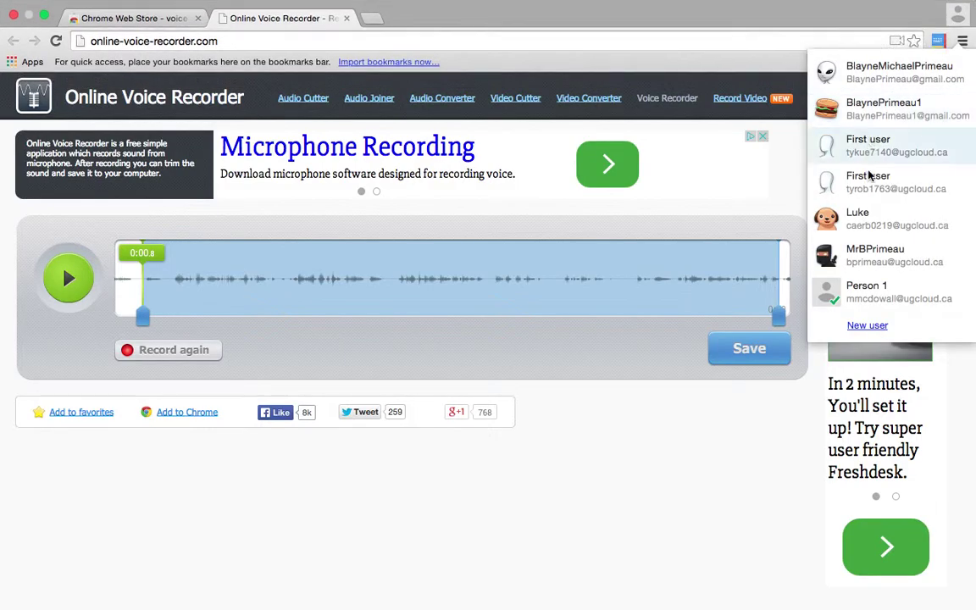
{"action": "left_click", "coordinate": [847, 255]}
{"action": "left_click", "coordinate": [268, 17]}
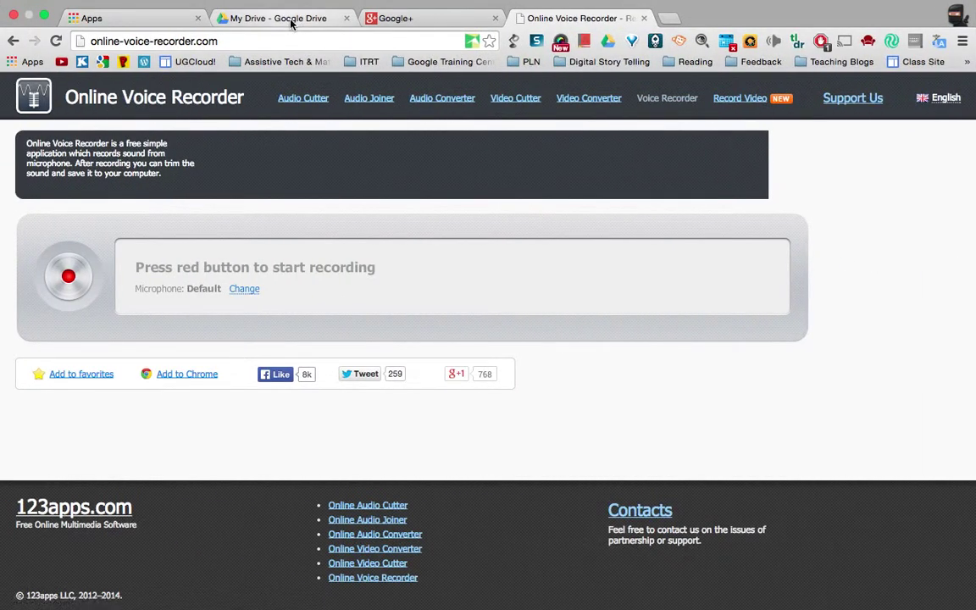
Exit full screen and drag Chapter 1 - Story.mp3 from the desktop into My Drive.
{"action": "left_click", "coordinate": [44, 17]}
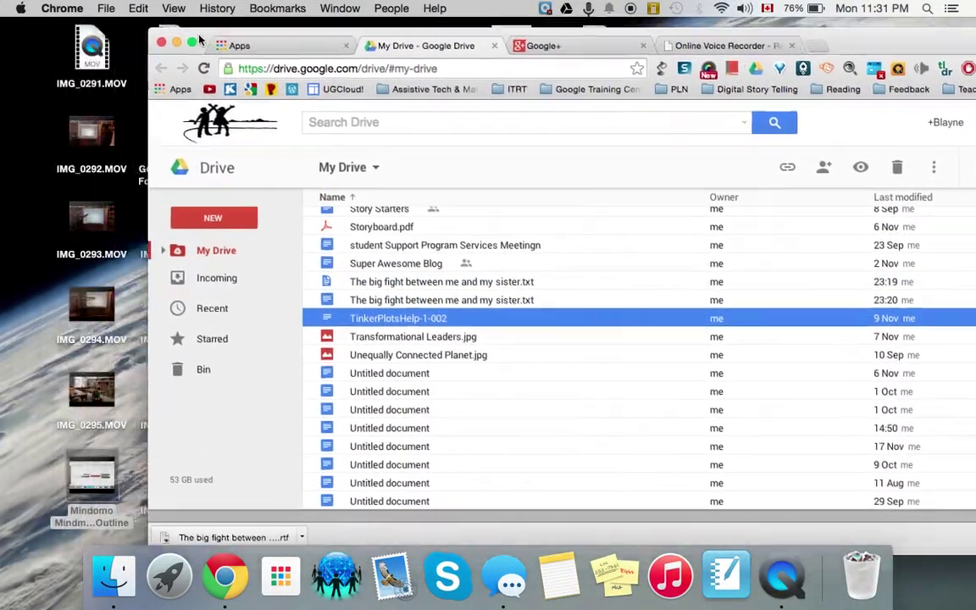
{"action": "mouse_move", "coordinate": [199, 39]}
{"action": "left_mouse_down"}
{"action": "mouse_move", "coordinate": [339, 101]}
{"action": "mouse_move", "coordinate": [61, 199]}
{"action": "left_mouse_up"}
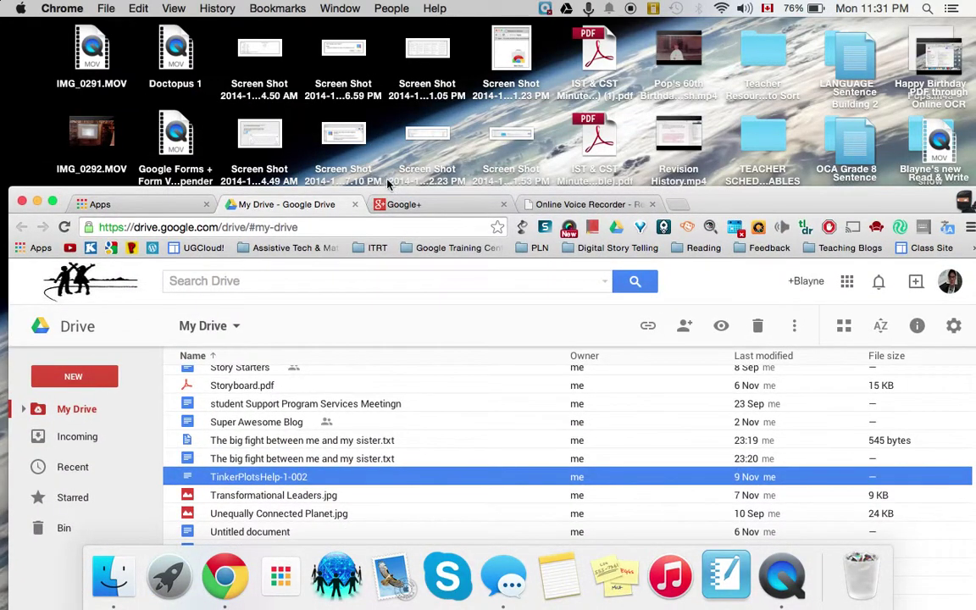
{"action": "mouse_move", "coordinate": [410, 196]}
{"action": "left_mouse_down"}
{"action": "mouse_move", "coordinate": [364, 224]}
{"action": "mouse_move", "coordinate": [231, 353]}
{"action": "left_mouse_up"}
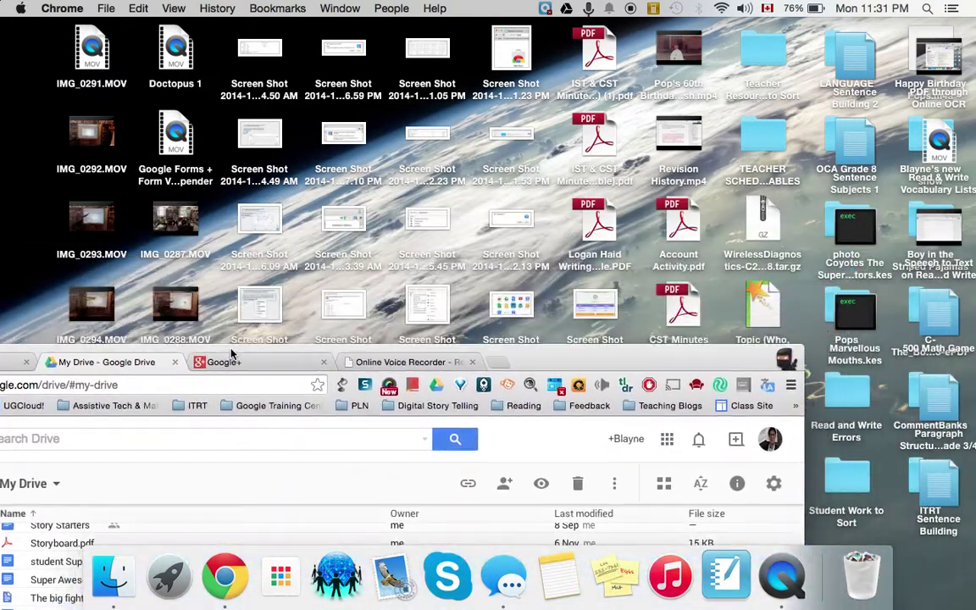
{"action": "mouse_move", "coordinate": [565, 363]}
{"action": "left_mouse_down"}
{"action": "mouse_move", "coordinate": [482, 419]}
{"action": "mouse_move", "coordinate": [535, 580]}
{"action": "left_mouse_up"}
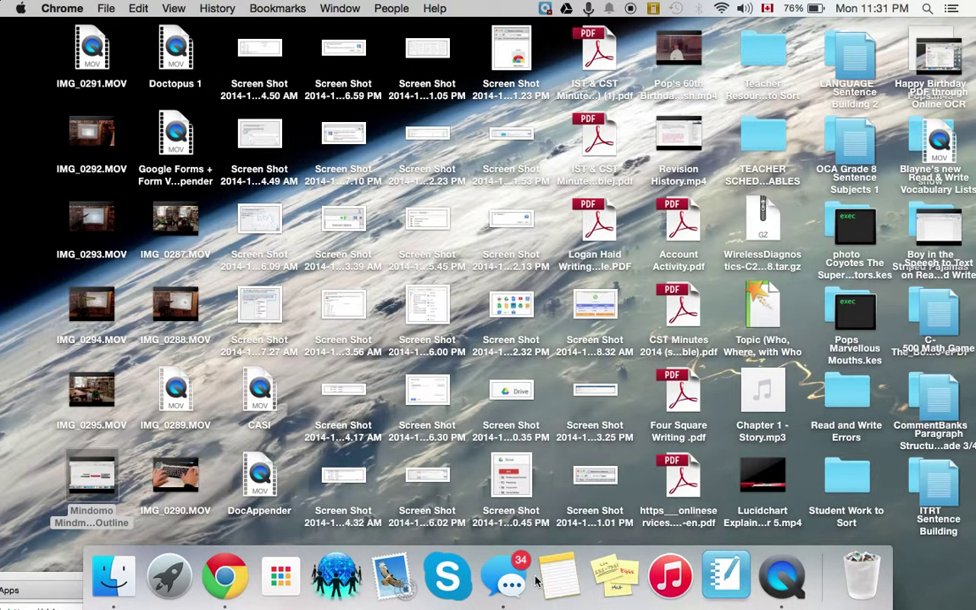
{"action": "left_click_drag", "start_coordinate": [536, 580], "coordinate": [327, 75]}
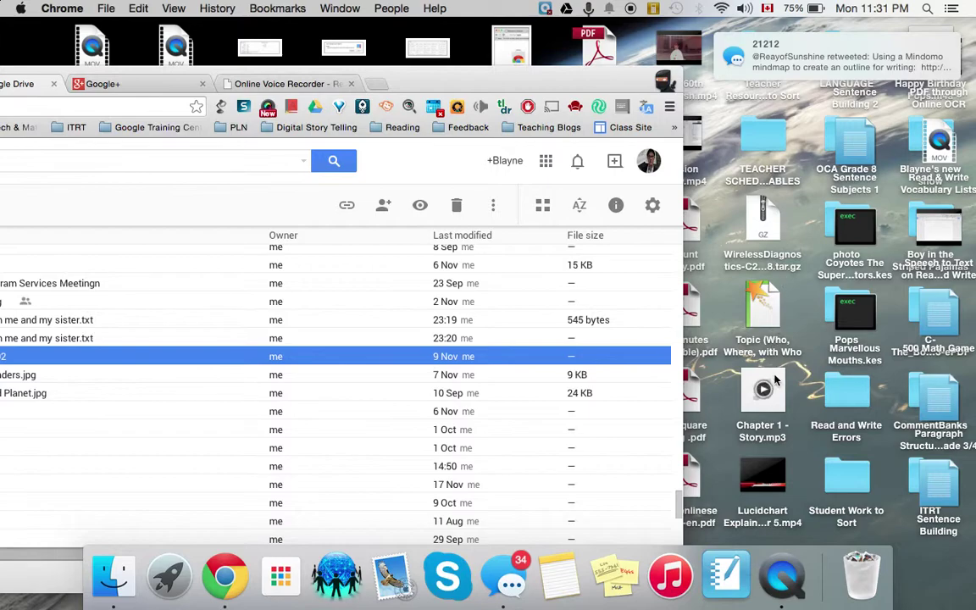
{"action": "left_click", "coordinate": [765, 405]}
{"action": "left_click_drag", "start_coordinate": [766, 405], "coordinate": [229, 436]}
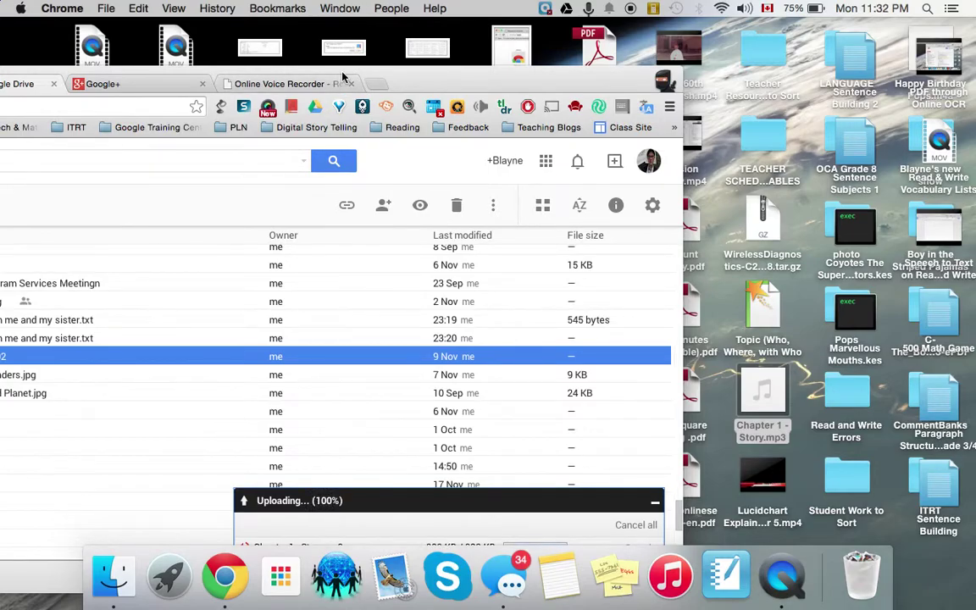
{"action": "mouse_move", "coordinate": [344, 84]}
{"action": "left_mouse_down"}
{"action": "mouse_move", "coordinate": [663, 19]}
{"action": "mouse_move", "coordinate": [611, 17]}
{"action": "left_mouse_up"}
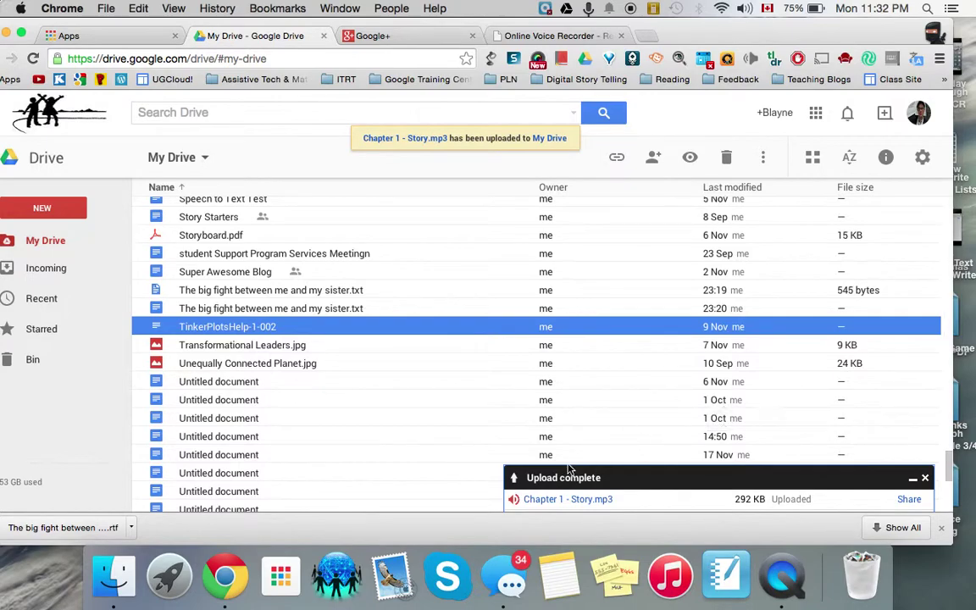
Scroll to Chapter 1 - Story.mp3 in My Drive and show its Open with apps.
{"action": "scroll", "coordinate": [448, 380], "scroll_direction": "up", "scroll_amount": 4}
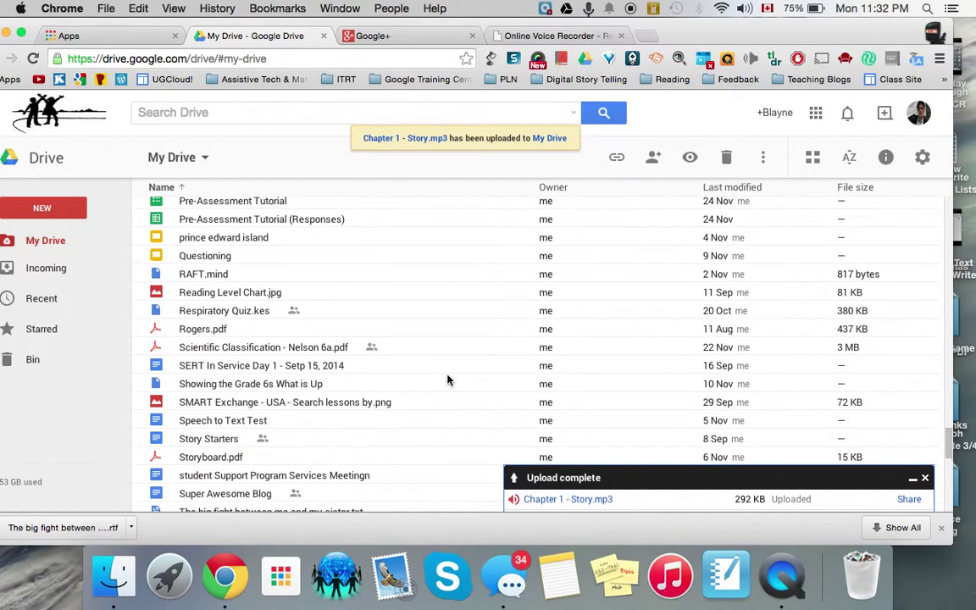
{"action": "scroll", "coordinate": [449, 381], "scroll_direction": "up", "scroll_amount": 5}
{"action": "scroll", "coordinate": [449, 381], "scroll_direction": "up", "scroll_amount": 3}
{"action": "scroll", "coordinate": [448, 381], "scroll_direction": "up", "scroll_amount": 1}
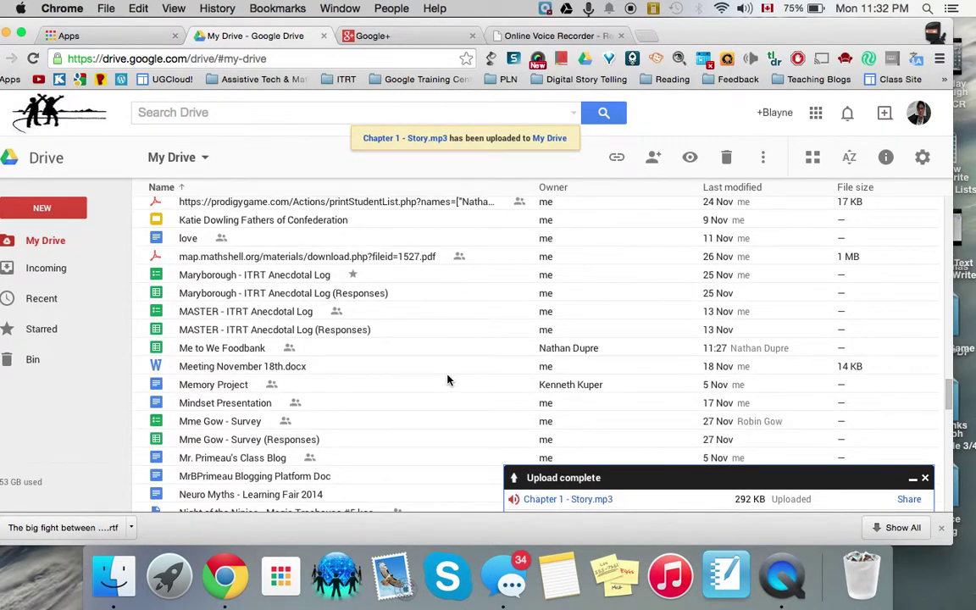
{"action": "scroll", "coordinate": [448, 381], "scroll_direction": "up", "scroll_amount": 1}
{"action": "scroll", "coordinate": [448, 380], "scroll_direction": "up", "scroll_amount": 3}
{"action": "scroll", "coordinate": [448, 380], "scroll_direction": "up", "scroll_amount": 3}
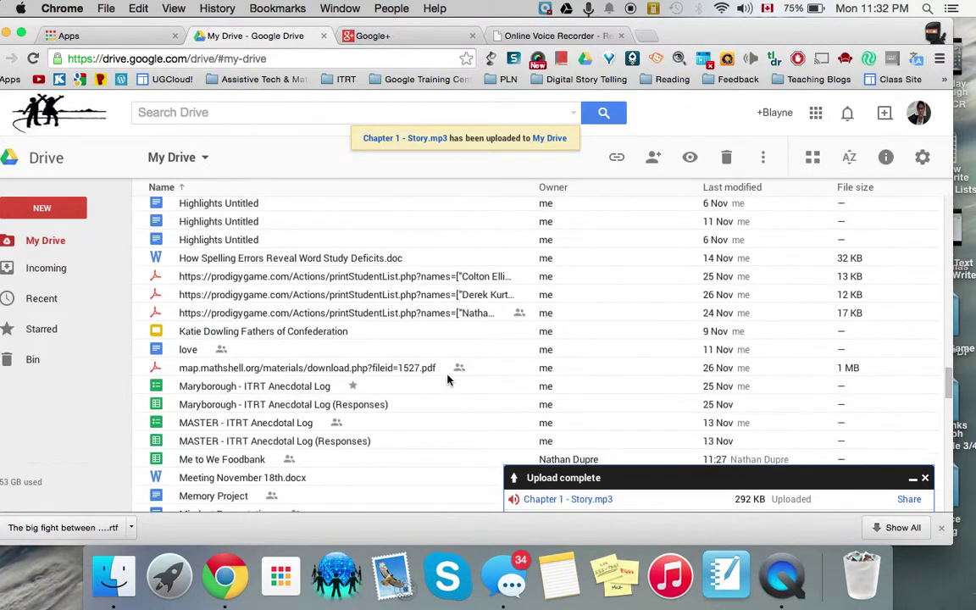
{"action": "scroll", "coordinate": [448, 381], "scroll_direction": "up", "scroll_amount": 1}
{"action": "scroll", "coordinate": [449, 380], "scroll_direction": "up", "scroll_amount": 5}
{"action": "scroll", "coordinate": [448, 381], "scroll_direction": "up", "scroll_amount": 3}
{"action": "scroll", "coordinate": [448, 380], "scroll_direction": "up", "scroll_amount": 1}
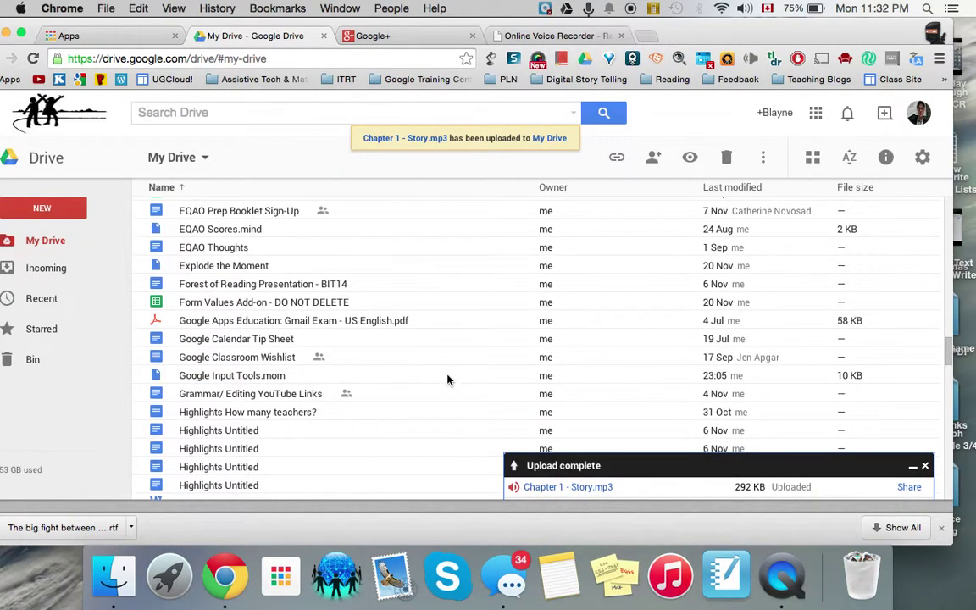
{"action": "scroll", "coordinate": [448, 380], "scroll_direction": "up", "scroll_amount": 4}
{"action": "scroll", "coordinate": [449, 381], "scroll_direction": "up", "scroll_amount": 5}
{"action": "scroll", "coordinate": [448, 380], "scroll_direction": "up", "scroll_amount": 4}
{"action": "scroll", "coordinate": [449, 380], "scroll_direction": "up", "scroll_amount": 4}
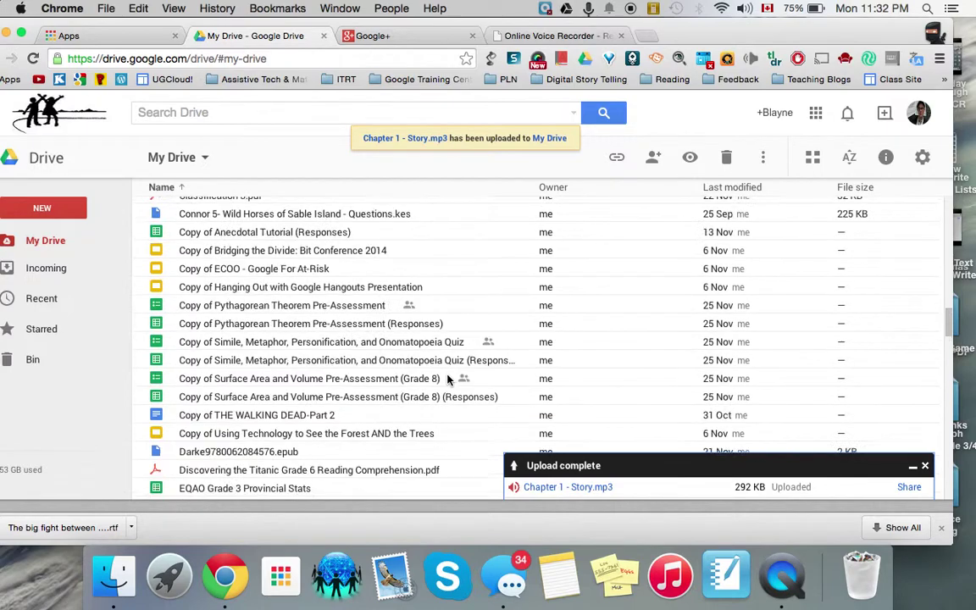
{"action": "scroll", "coordinate": [448, 380], "scroll_direction": "up", "scroll_amount": 1}
{"action": "scroll", "coordinate": [448, 380], "scroll_direction": "up", "scroll_amount": 6}
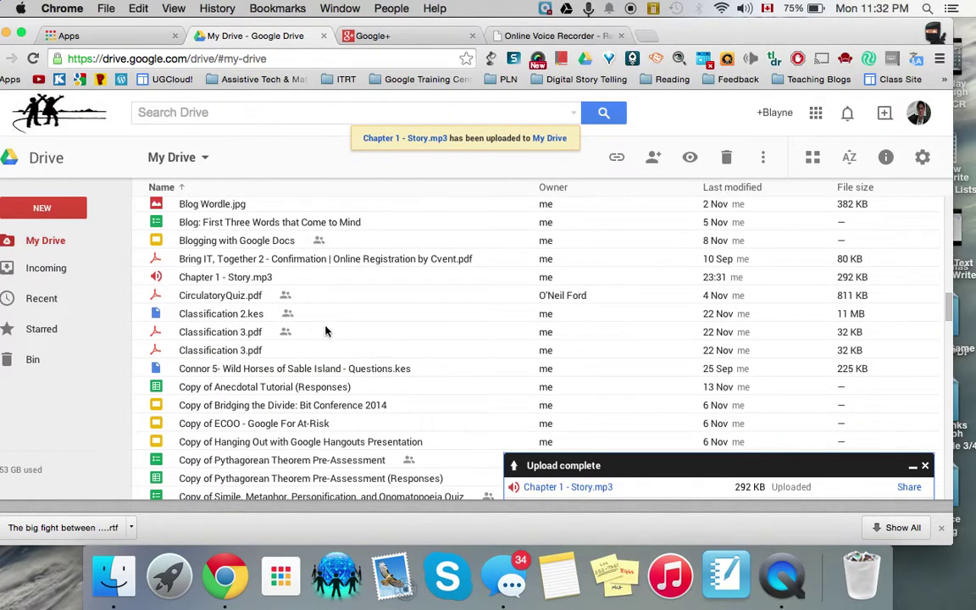
{"action": "right_click", "coordinate": [255, 278]}
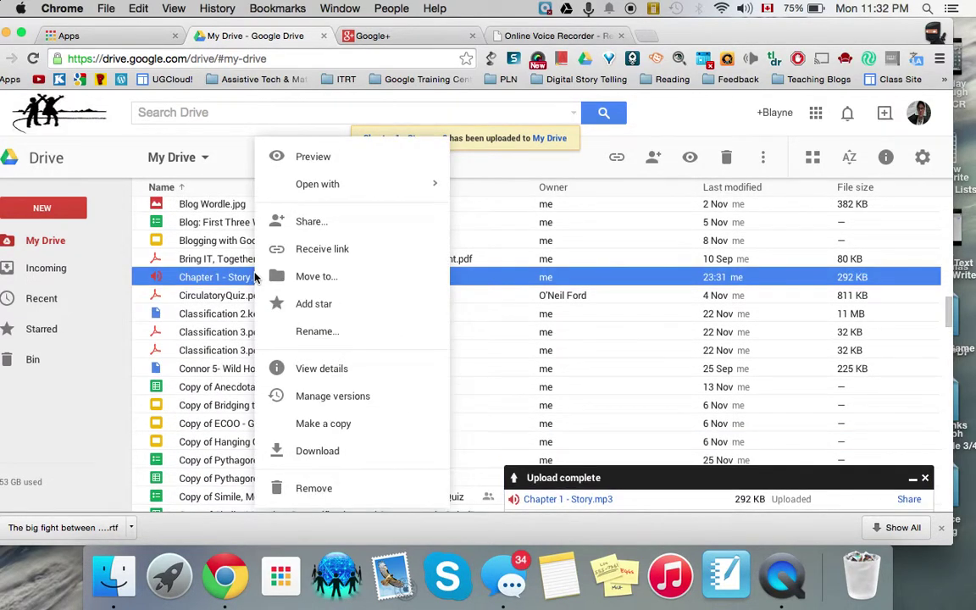
{"action": "mouse_move", "coordinate": [349, 183]}
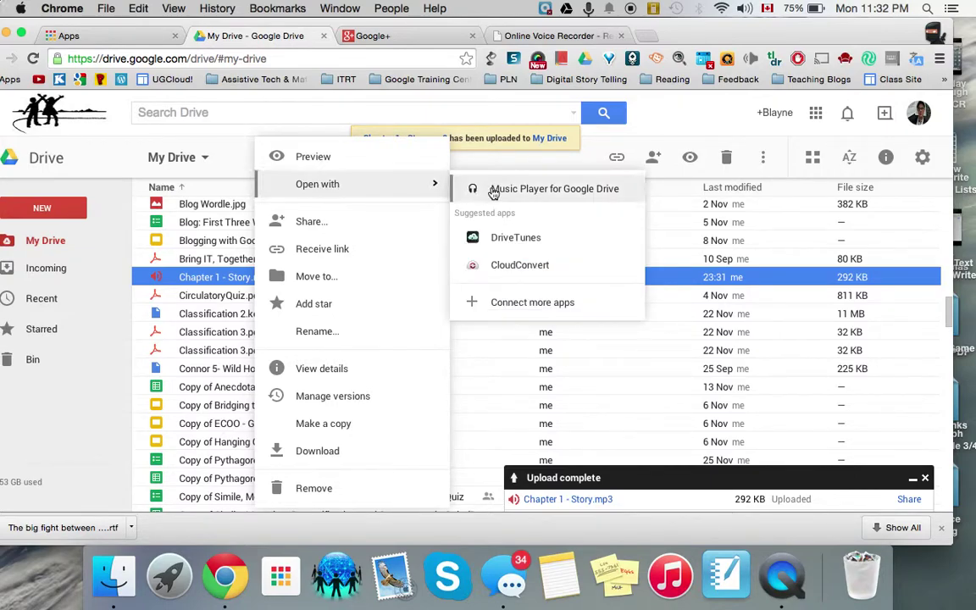
Play Chapter 1 - Story.mp3 in Music Player for Google Drive, then stop it at 00:00.
{"action": "left_click", "coordinate": [503, 194]}
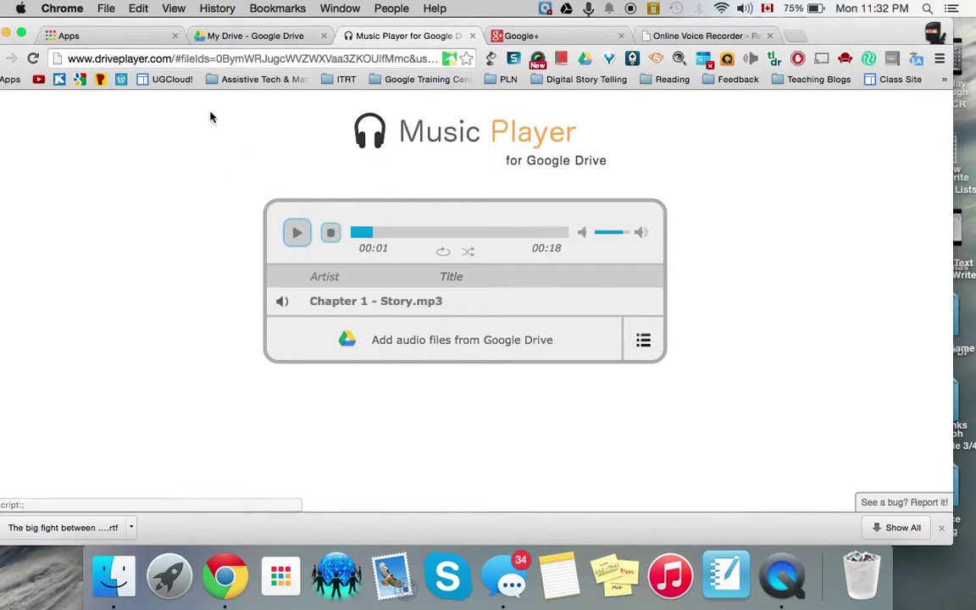
{"action": "mouse_move", "coordinate": [135, 28]}
{"action": "left_mouse_down"}
{"action": "mouse_move", "coordinate": [165, 25]}
{"action": "mouse_move", "coordinate": [150, 26]}
{"action": "left_mouse_up"}
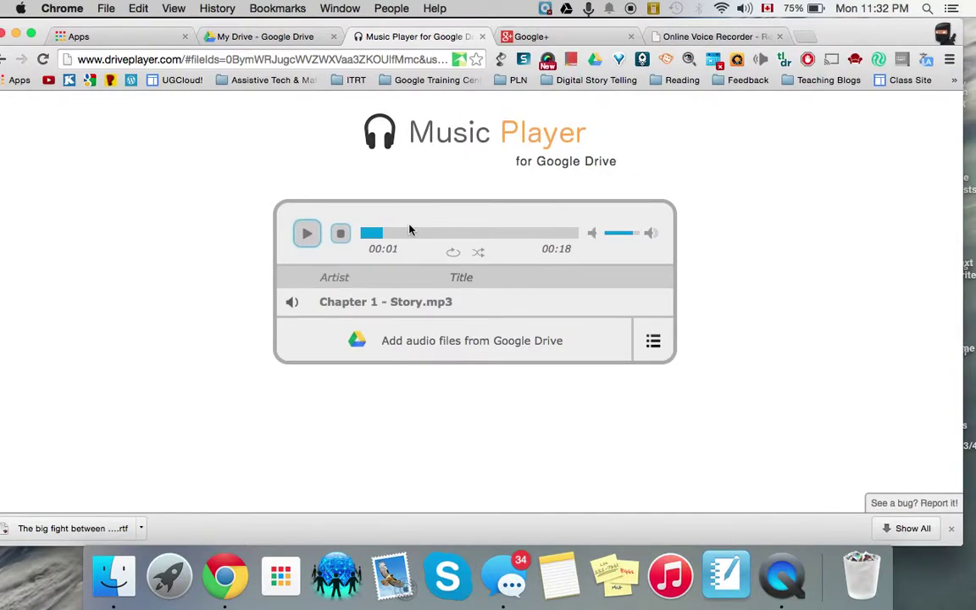
{"action": "left_click", "coordinate": [344, 238]}
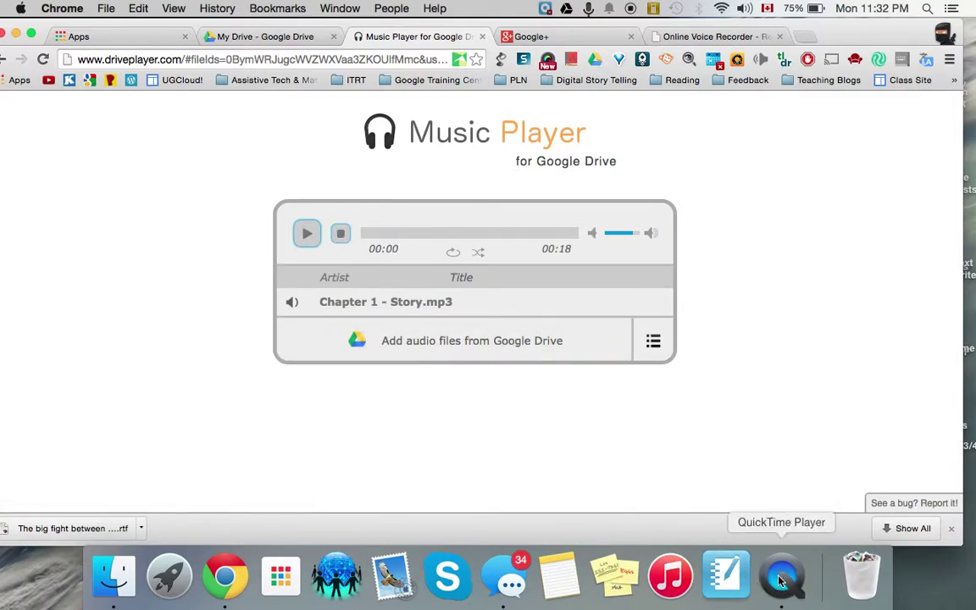